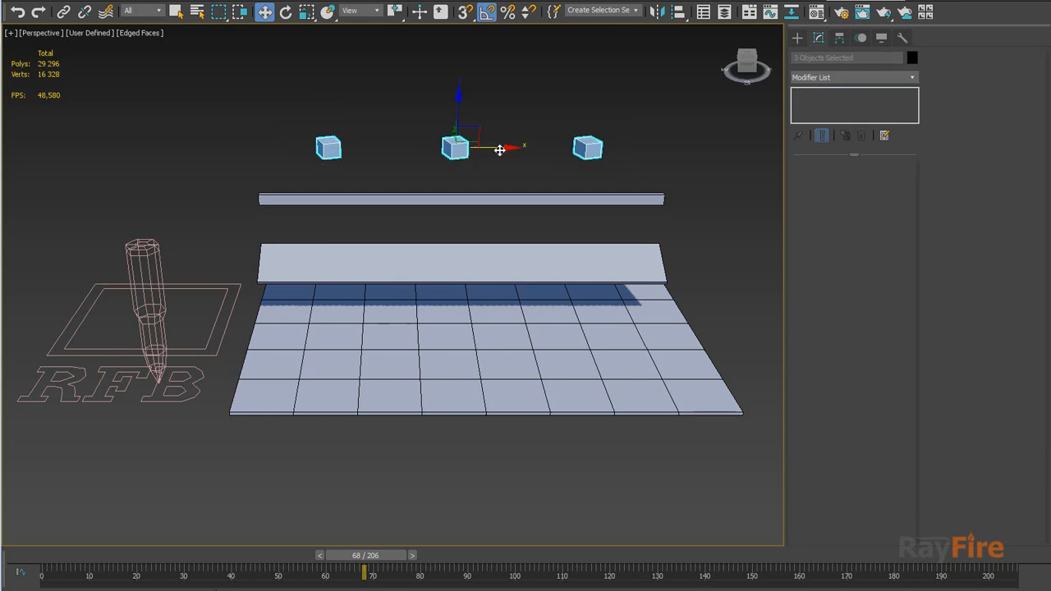
Inspect the RayFire Rigid demolition settings of the left and middle boxes, then select the RayFire Bullet object
{"action": "left_click", "coordinate": [333, 134]}
{"action": "left_click_drag", "start_coordinate": [357, 163], "coordinate": [356, 159]}
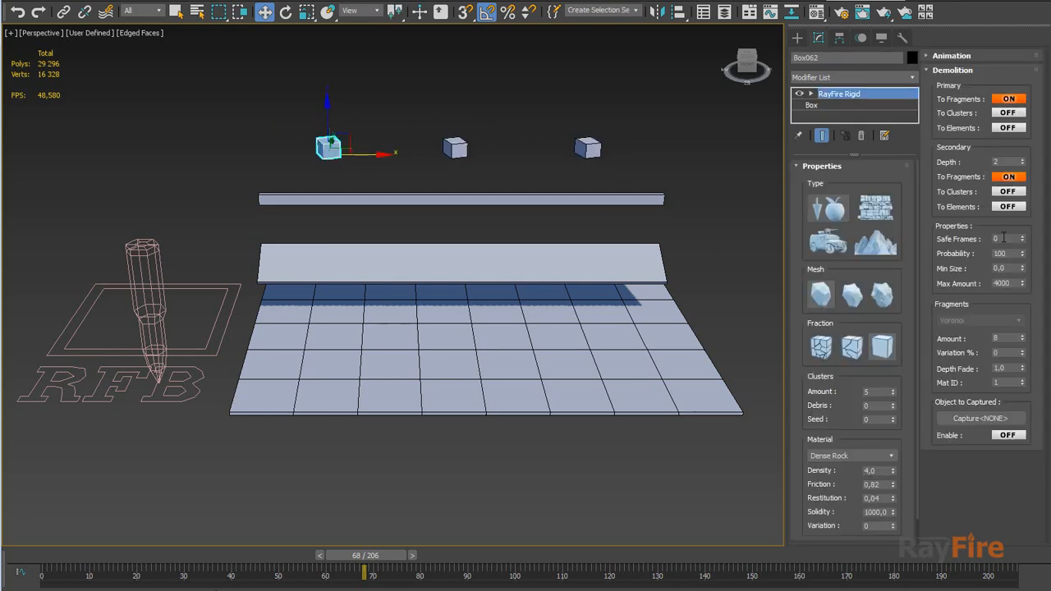
{"action": "left_click", "coordinate": [455, 148]}
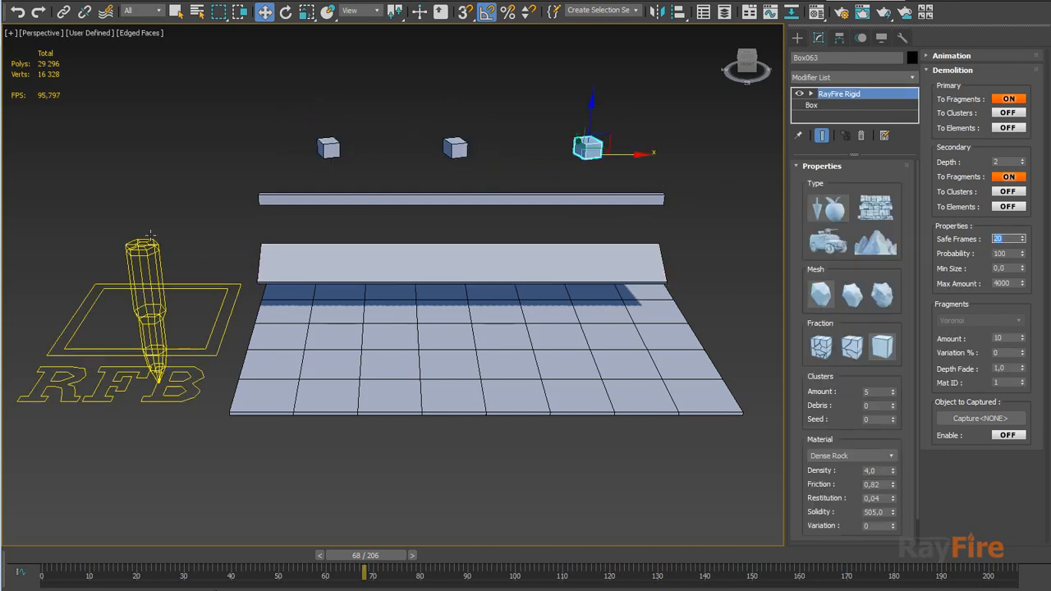
{"action": "left_click_drag", "start_coordinate": [305, 123], "coordinate": [380, 156]}
{"action": "left_click", "coordinate": [167, 267]}
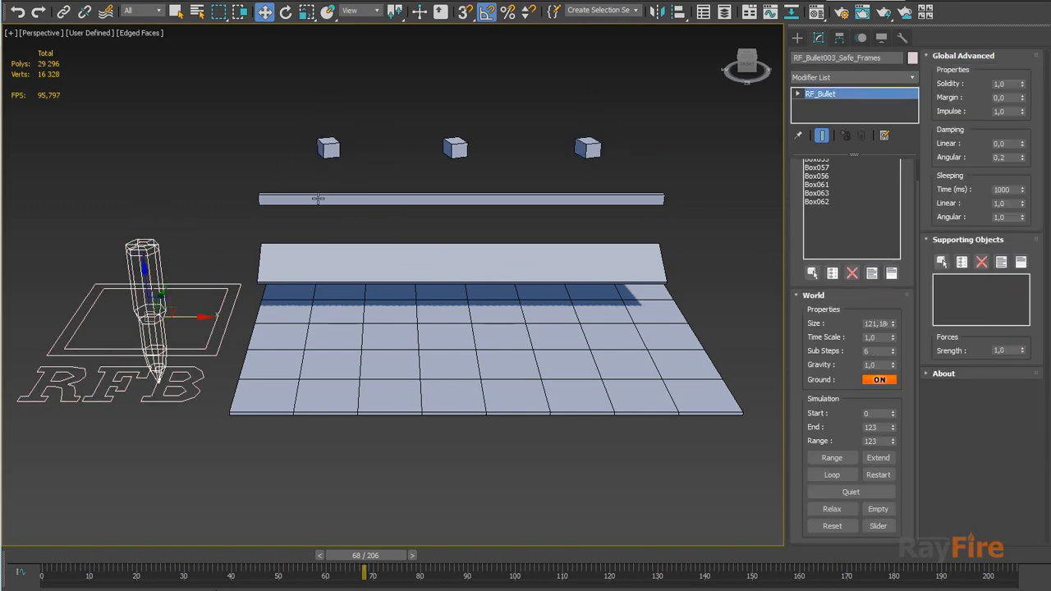
Run the Bullet simulation over the frame range
{"action": "middle_click_drag", "start_coordinate": [413, 179], "coordinate": [390, 192]}
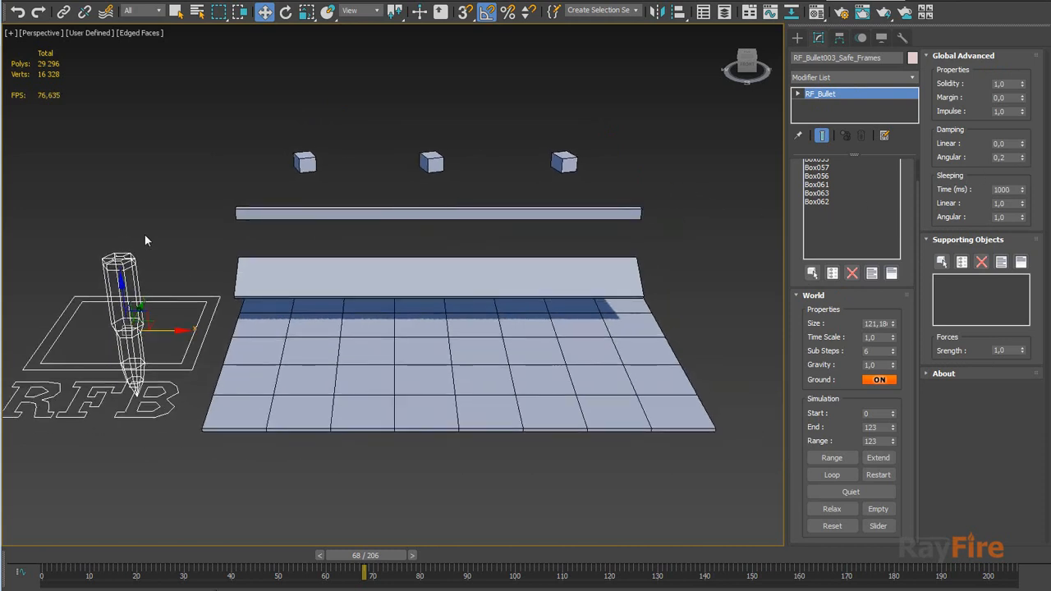
{"action": "left_click", "coordinate": [831, 457]}
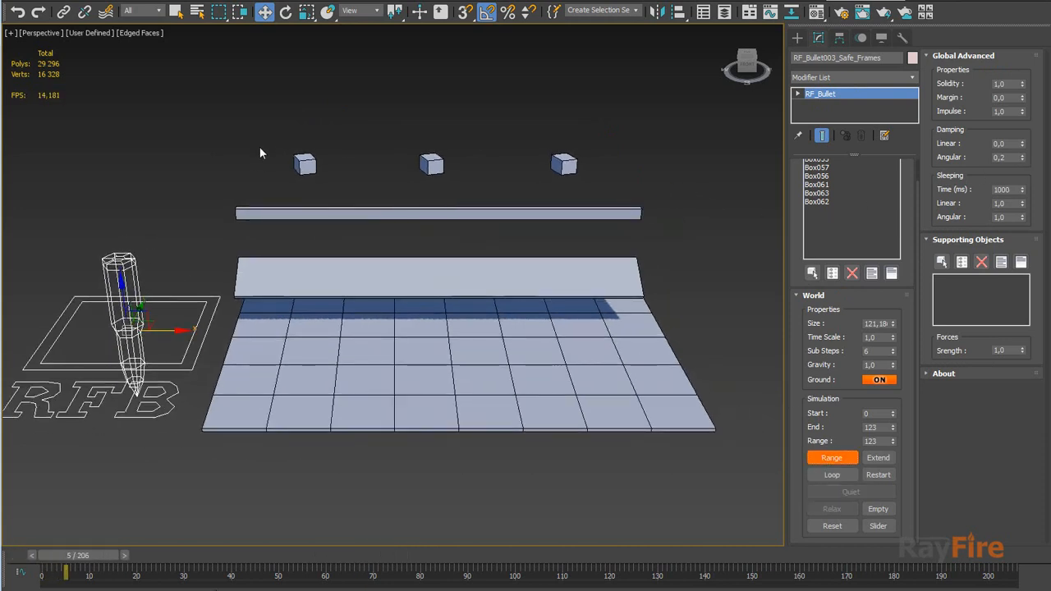
Select the left box during the simulation and examine its fragments and fragment Amount setting
{"action": "left_click", "coordinate": [305, 180]}
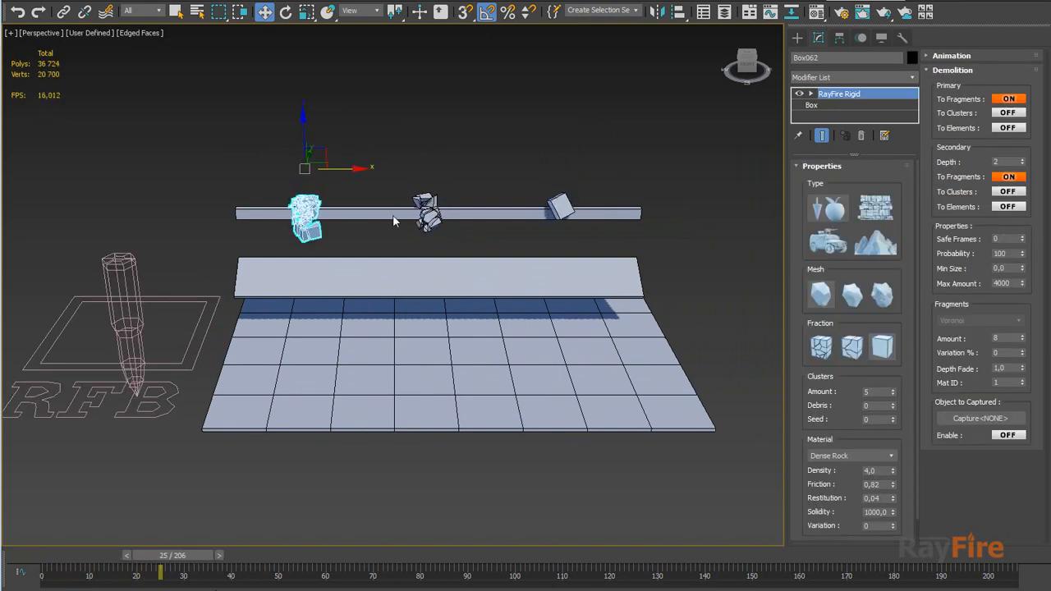
{"action": "scroll", "coordinate": [393, 214], "scroll_direction": "up", "scroll_amount": 4}
{"action": "scroll", "coordinate": [280, 238], "scroll_direction": "up", "scroll_amount": 5}
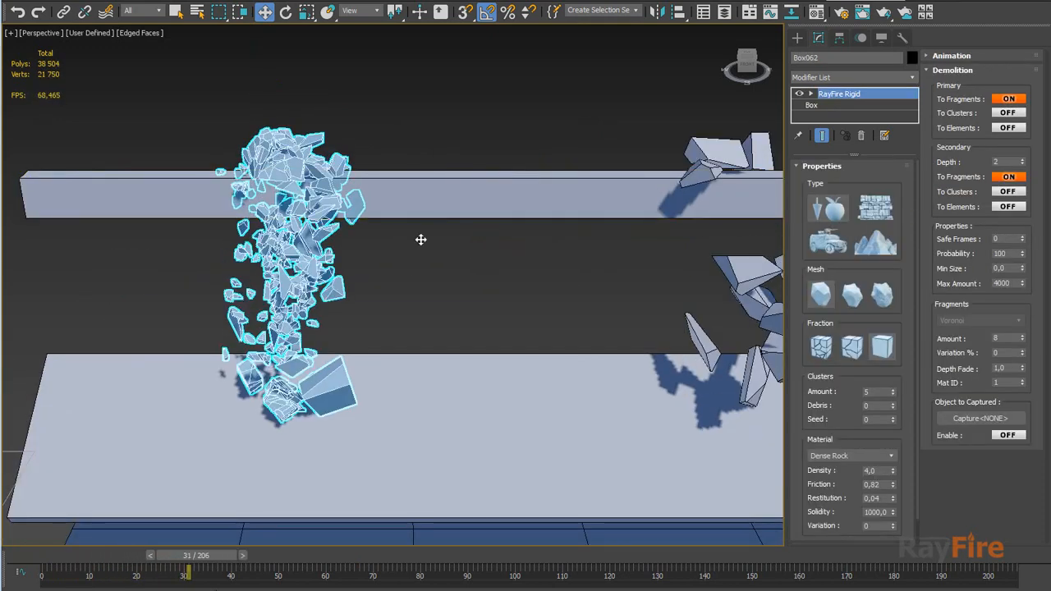
{"action": "double_click", "coordinate": [1005, 339]}
{"action": "type", "text": "3"}
{"action": "key", "text": "Return"}
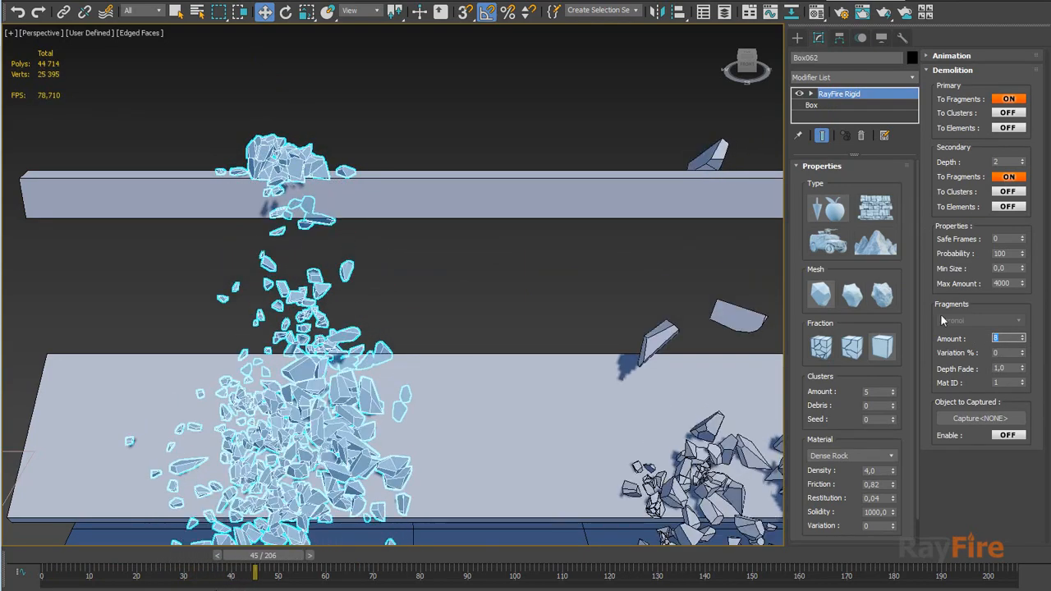
Examine the falling fragments and the left box's secondary Depth setting, then select the middle box's debris
{"action": "middle_click_drag", "start_coordinate": [416, 275], "coordinate": [482, 158]}
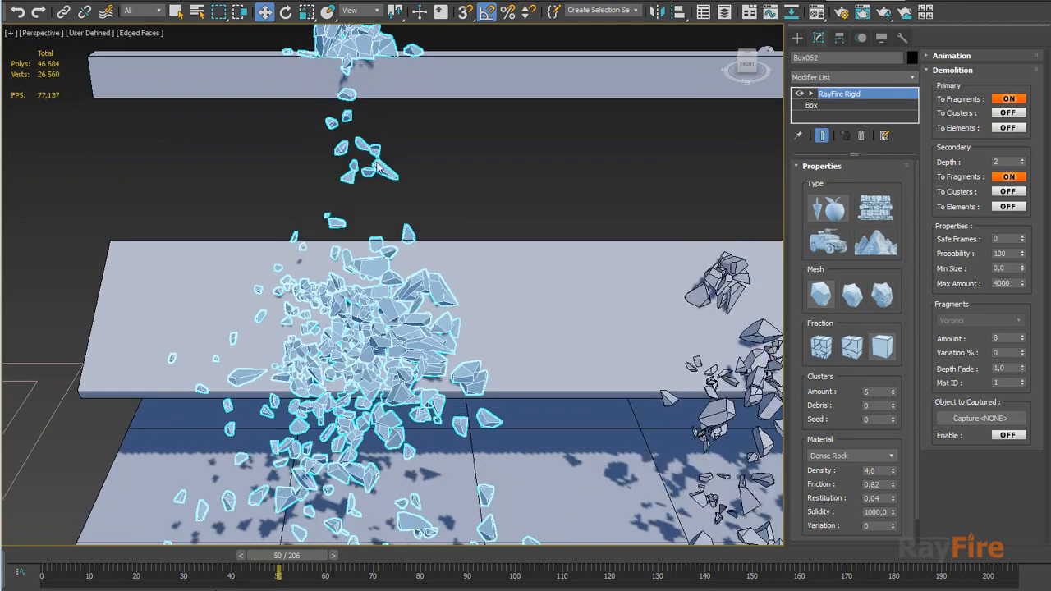
{"action": "scroll", "coordinate": [487, 173], "scroll_direction": "down", "scroll_amount": 3}
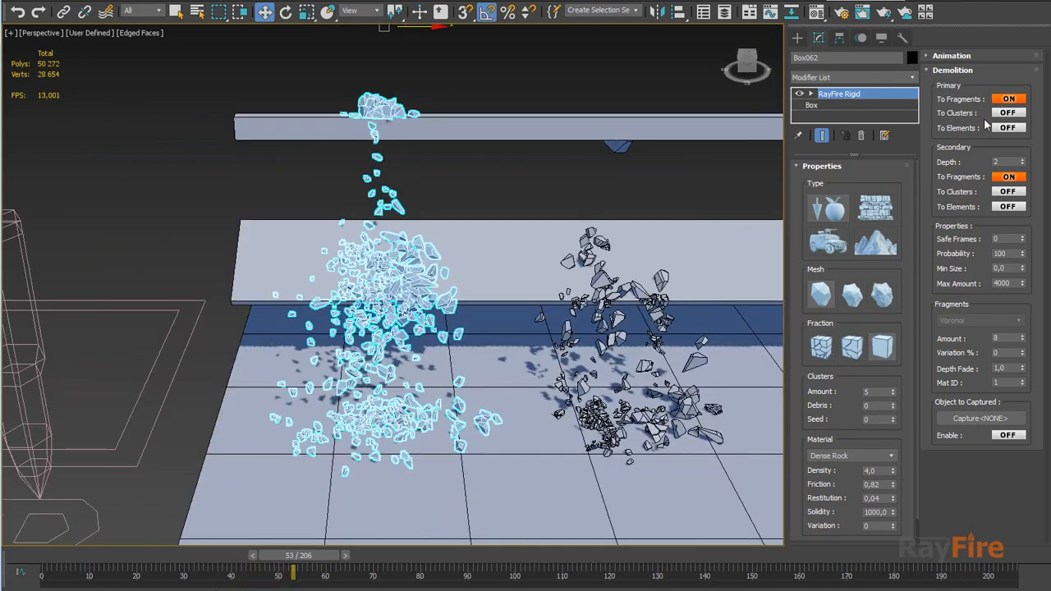
{"action": "left_click", "coordinate": [1001, 163]}
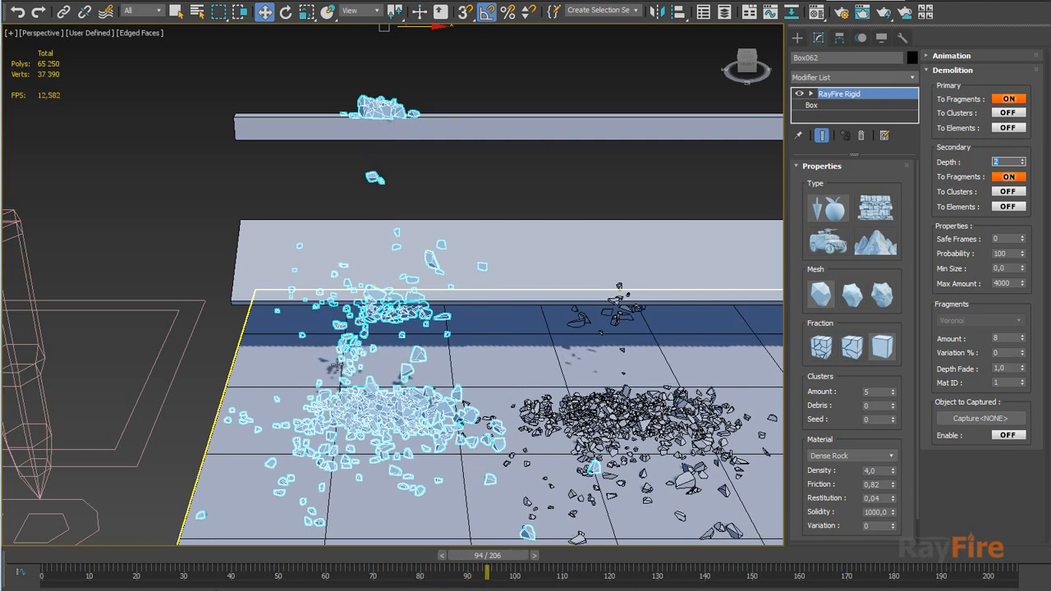
{"action": "middle_click_drag", "start_coordinate": [537, 287], "coordinate": [434, 362]}
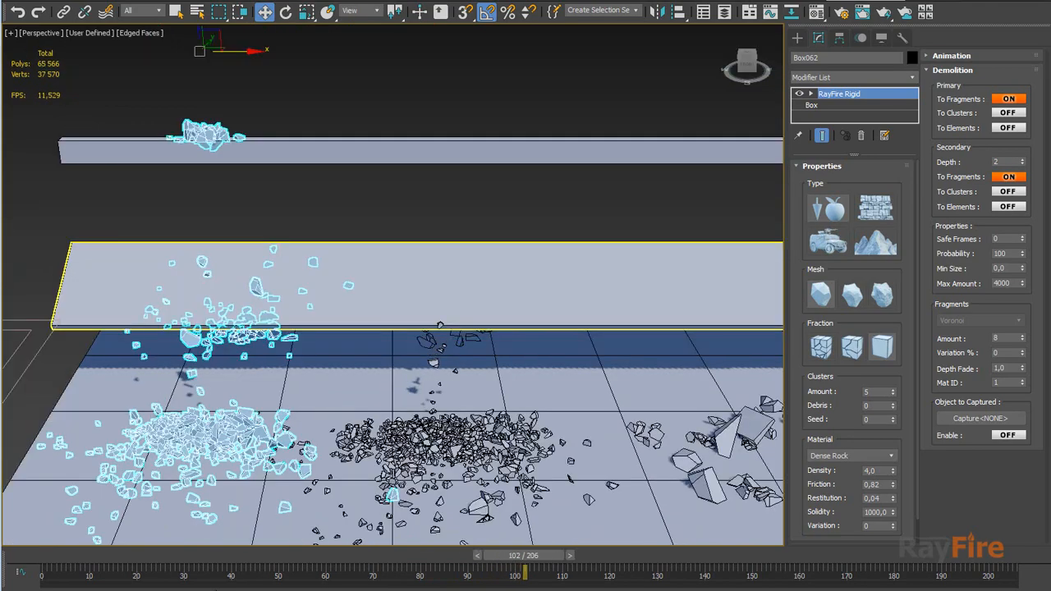
{"action": "left_click", "coordinate": [440, 329]}
{"action": "left_click", "coordinate": [446, 410]}
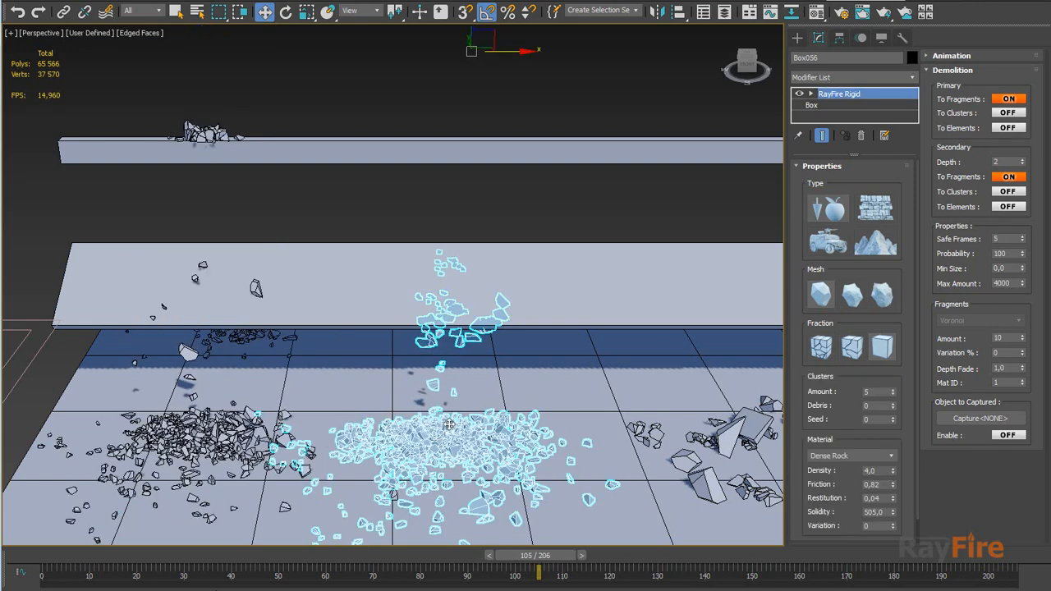
{"action": "middle_click_drag", "start_coordinate": [198, 417], "coordinate": [391, 367]}
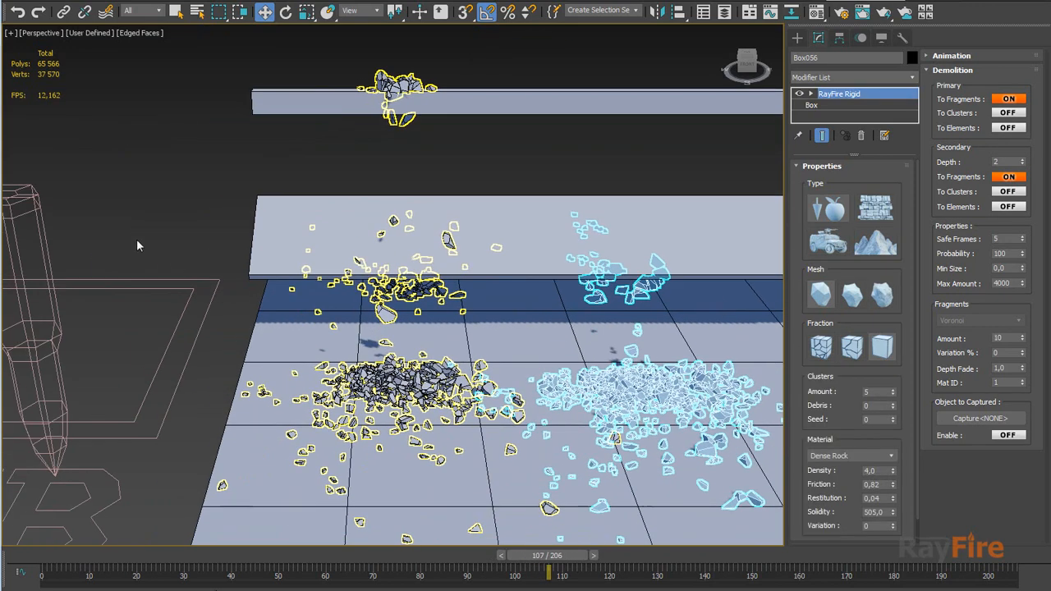
Select the middle box at frame 18 and frame it closely to examine its cracks before it breaks
{"action": "left_click", "coordinate": [116, 286]}
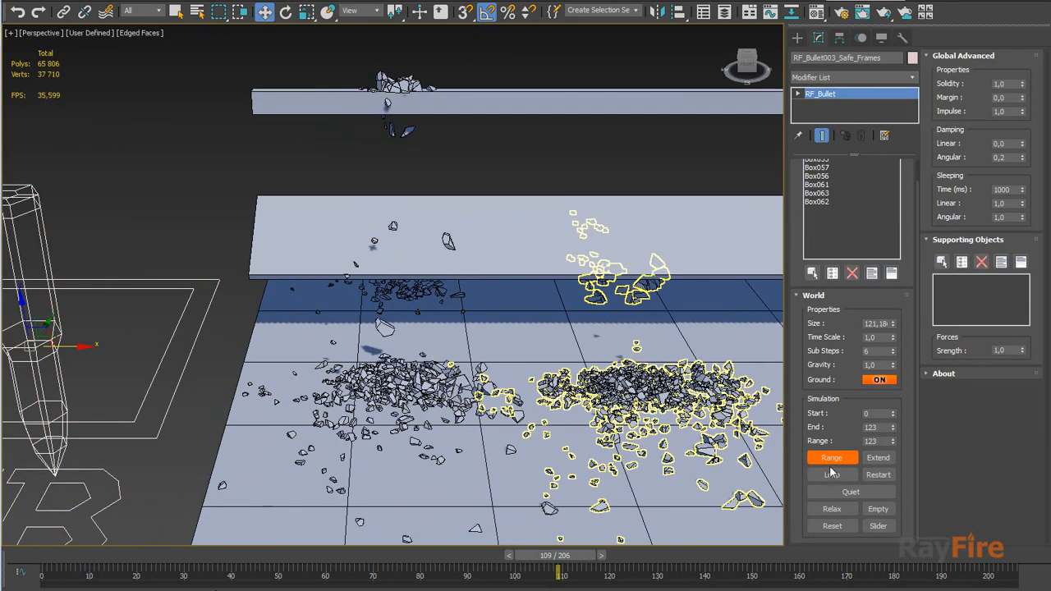
{"action": "left_click_drag", "start_coordinate": [566, 564], "coordinate": [142, 506]}
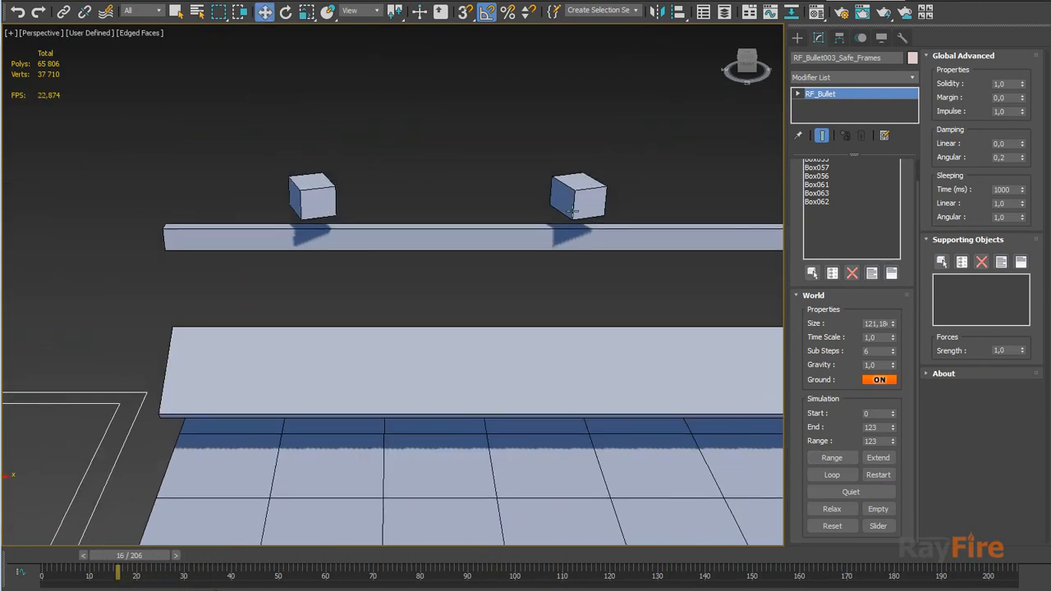
{"action": "left_click", "coordinate": [579, 197]}
{"action": "key", "text": "w"}
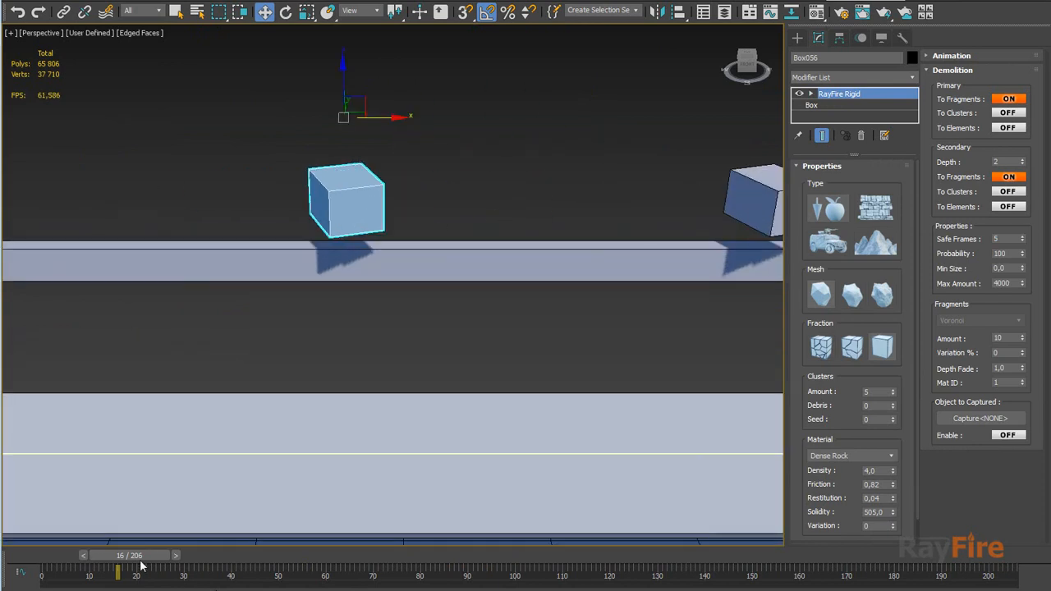
{"action": "mouse_move", "coordinate": [144, 557]}
{"action": "left_mouse_down"}
{"action": "mouse_move", "coordinate": [117, 558]}
{"action": "mouse_move", "coordinate": [166, 544]}
{"action": "mouse_move", "coordinate": [153, 549]}
{"action": "left_mouse_up"}
{"action": "key", "text": "w"}
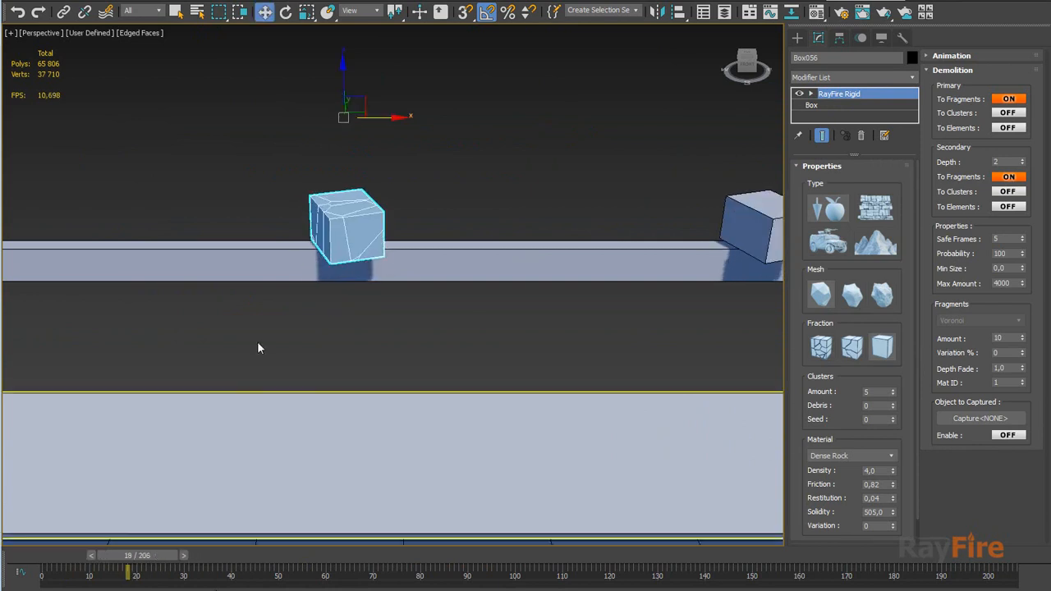
{"action": "scroll", "coordinate": [257, 342], "scroll_direction": "up", "scroll_amount": 3}
{"action": "middle_click_drag", "start_coordinate": [327, 239], "coordinate": [343, 304]}
{"action": "middle_click_drag", "start_coordinate": [423, 222], "coordinate": [394, 287]}
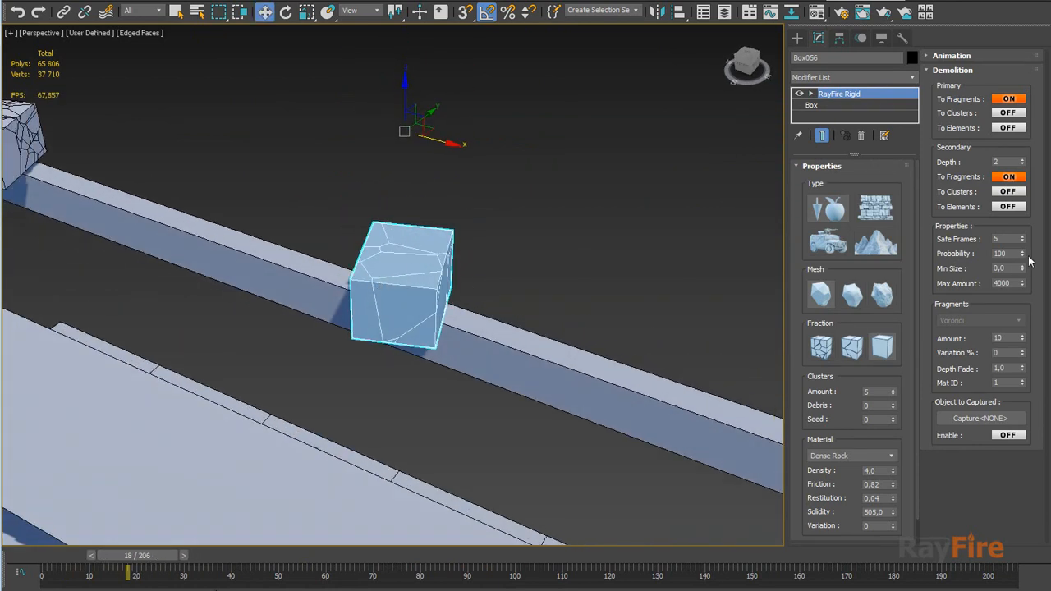
{"action": "middle_click_drag", "start_coordinate": [495, 231], "coordinate": [424, 240]}
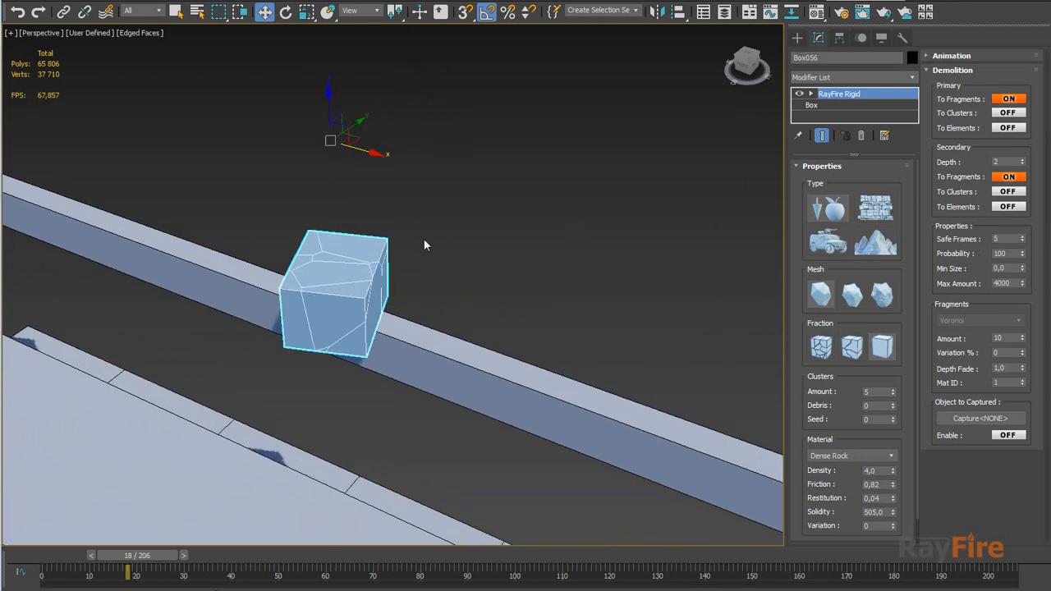
{"action": "scroll", "coordinate": [424, 240], "scroll_direction": "up", "scroll_amount": 3}
{"action": "middle_click_drag", "start_coordinate": [335, 347], "coordinate": [382, 303]}
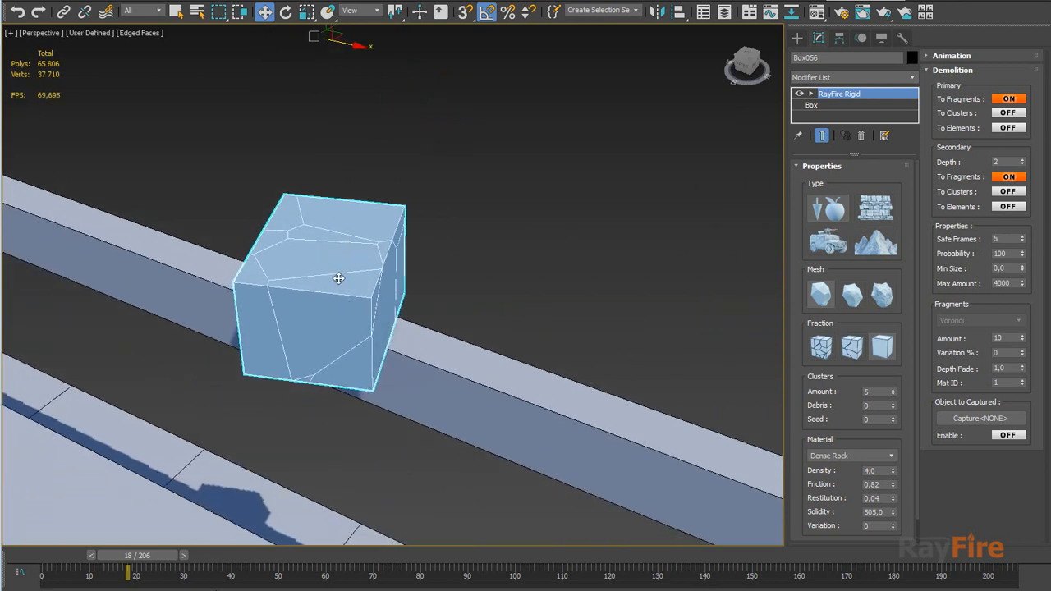
{"action": "middle_click_drag", "start_coordinate": [313, 303], "coordinate": [353, 292], "text": "alt"}
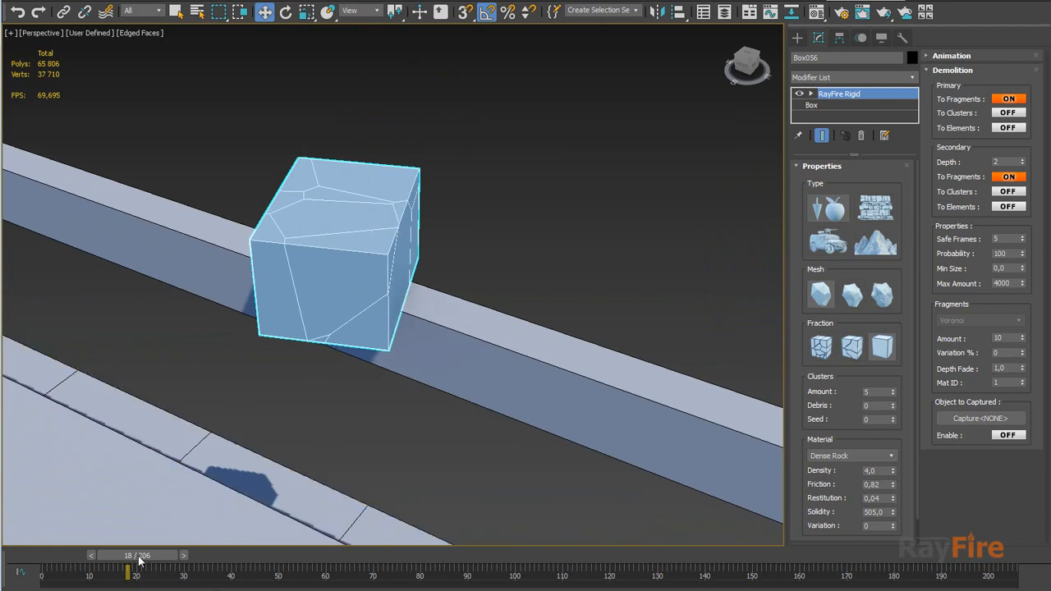
Scrub through frames 23 to 39, examining the middle box's fragments as they break apart and fall
{"action": "left_click_drag", "start_coordinate": [141, 561], "coordinate": [171, 558]}
{"action": "key", "text": "w"}
{"action": "key", "text": "w"}
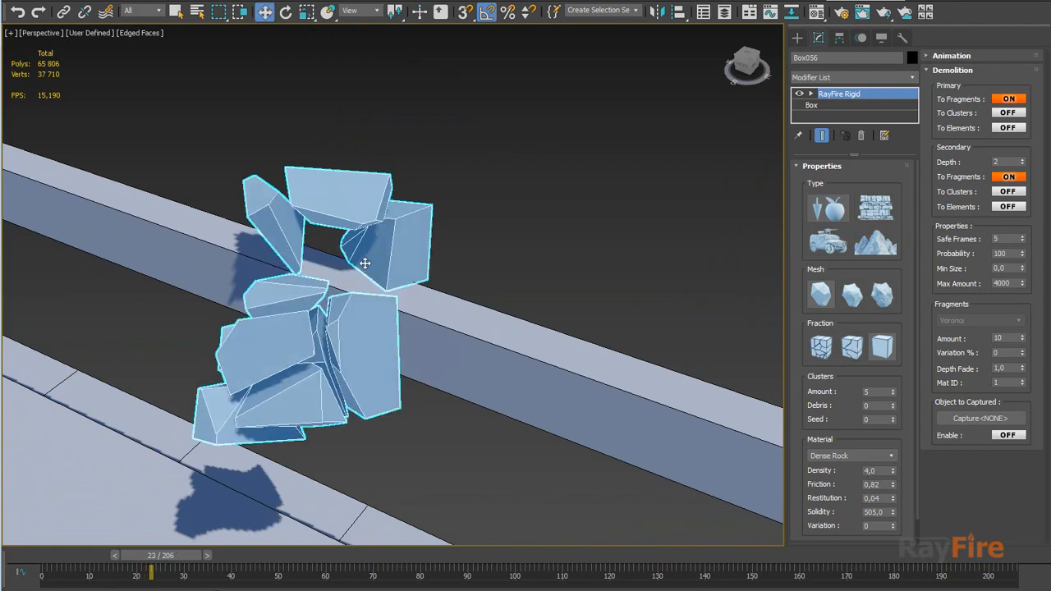
{"action": "middle_click_drag", "start_coordinate": [329, 358], "coordinate": [363, 240], "text": "alt"}
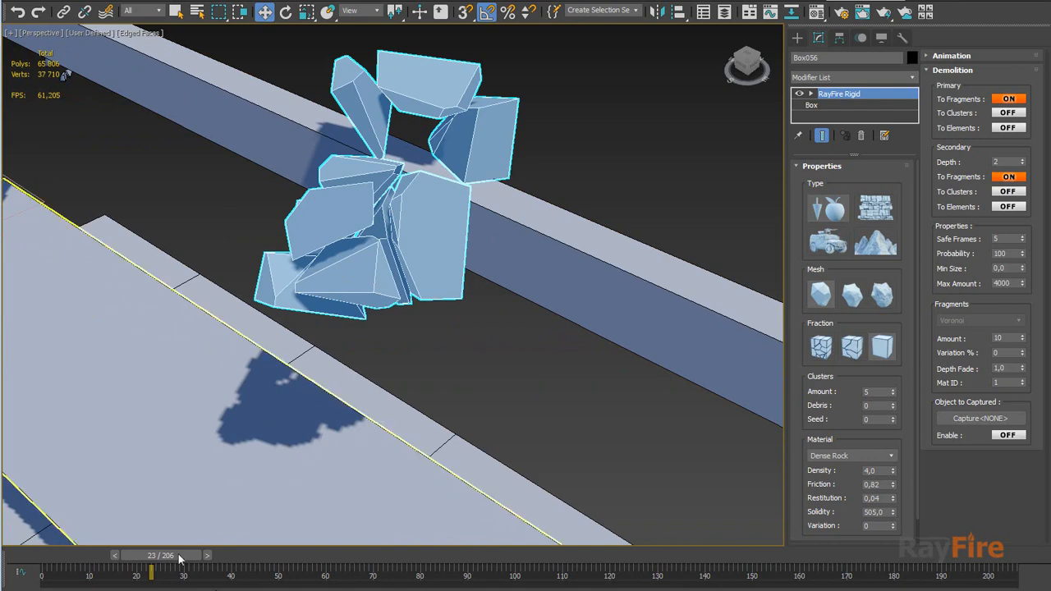
{"action": "left_click_drag", "start_coordinate": [180, 560], "coordinate": [253, 558]}
{"action": "middle_click_drag", "start_coordinate": [323, 355], "coordinate": [302, 320]}
{"action": "scroll", "coordinate": [302, 320], "scroll_direction": "down", "scroll_amount": 3}
{"action": "scroll", "coordinate": [302, 321], "scroll_direction": "up", "scroll_amount": 2}
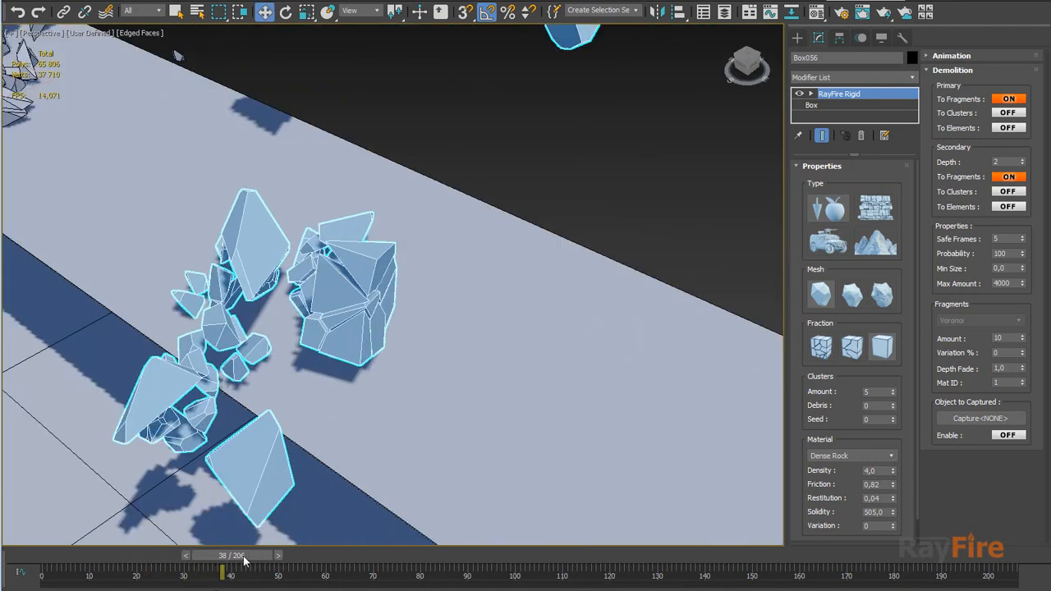
{"action": "mouse_move", "coordinate": [252, 559]}
{"action": "left_mouse_down"}
{"action": "mouse_move", "coordinate": [228, 559]}
{"action": "mouse_move", "coordinate": [257, 559]}
{"action": "left_mouse_up"}
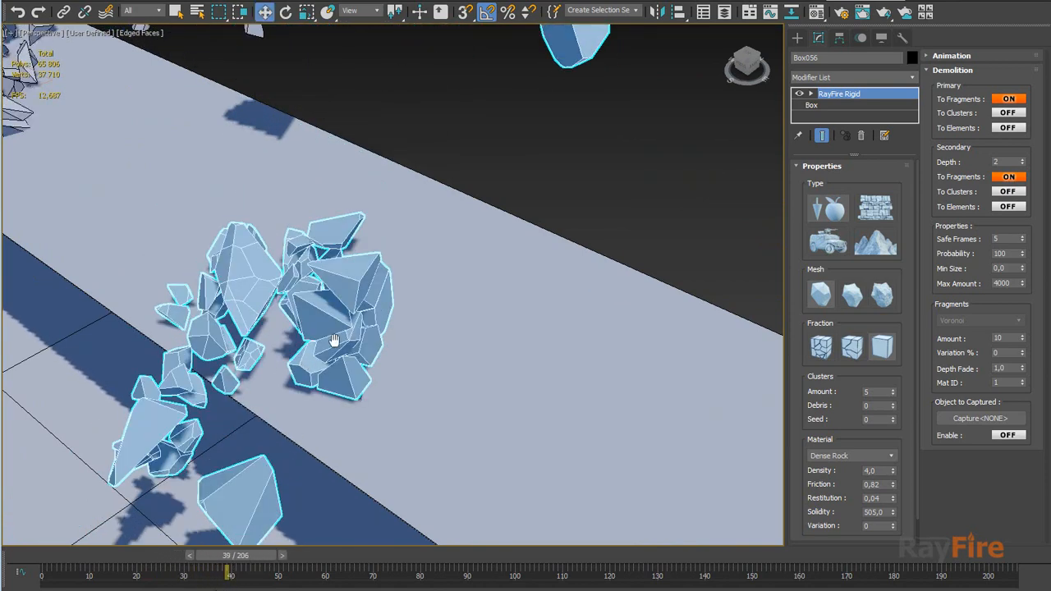
{"action": "middle_click_drag", "start_coordinate": [334, 342], "coordinate": [450, 230]}
{"action": "scroll", "coordinate": [447, 288], "scroll_direction": "up", "scroll_amount": 5}
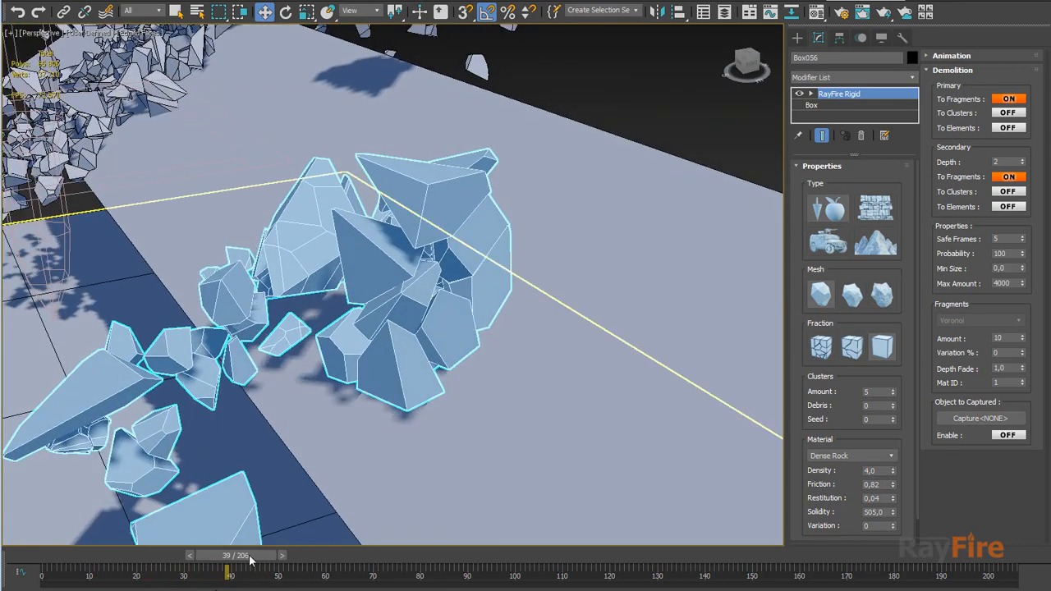
{"action": "mouse_move", "coordinate": [252, 559]}
{"action": "left_mouse_down"}
{"action": "mouse_move", "coordinate": [235, 559]}
{"action": "mouse_move", "coordinate": [247, 559]}
{"action": "left_mouse_up"}
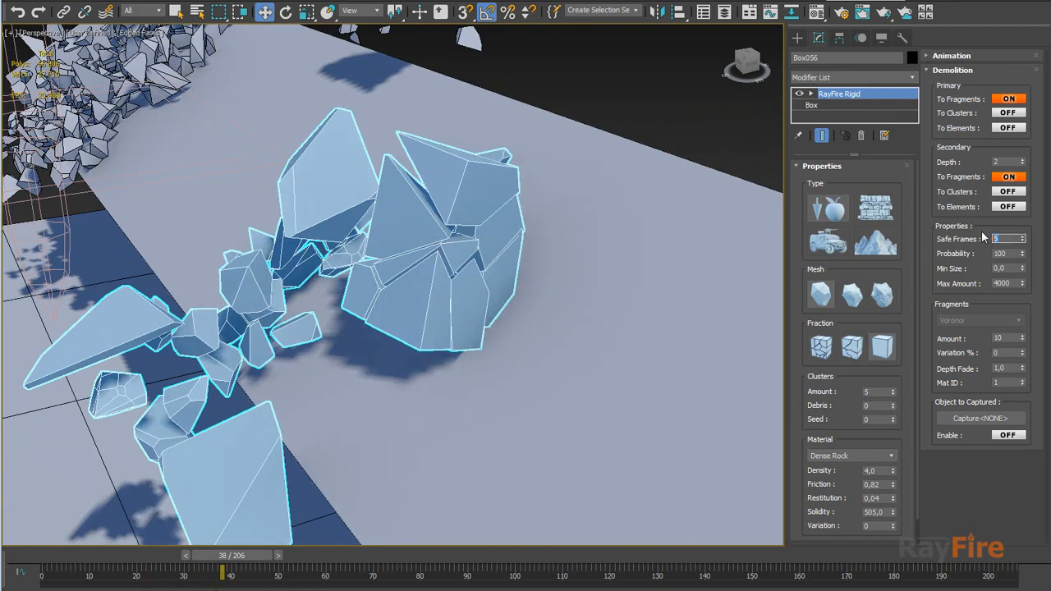
{"action": "middle_click_drag", "start_coordinate": [352, 258], "coordinate": [457, 229], "text": "alt"}
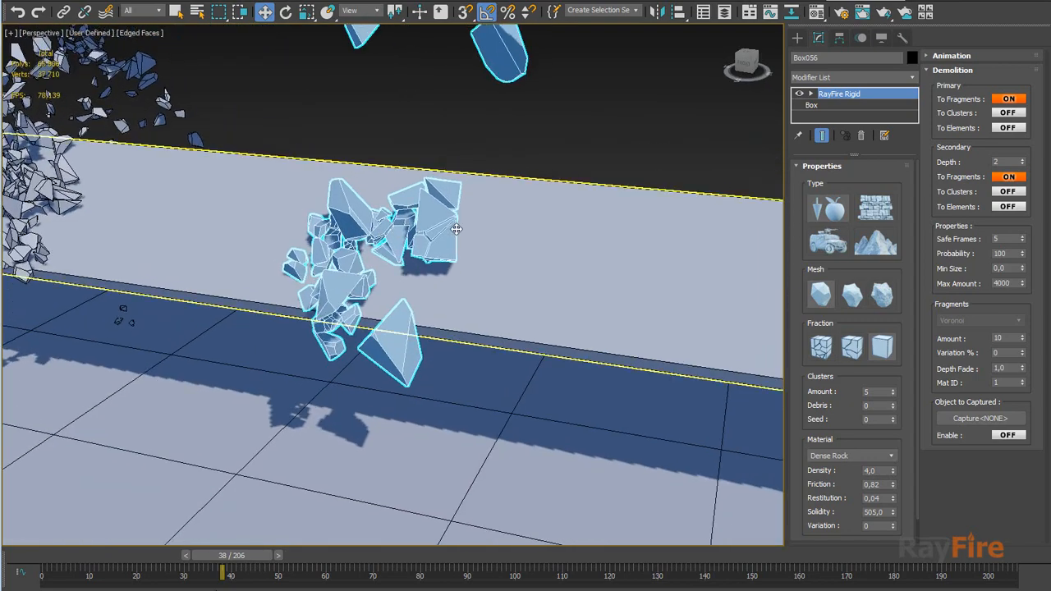
{"action": "middle_click_drag", "start_coordinate": [438, 88], "coordinate": [481, 187]}
{"action": "scroll", "coordinate": [449, 238], "scroll_direction": "down", "scroll_amount": 3}
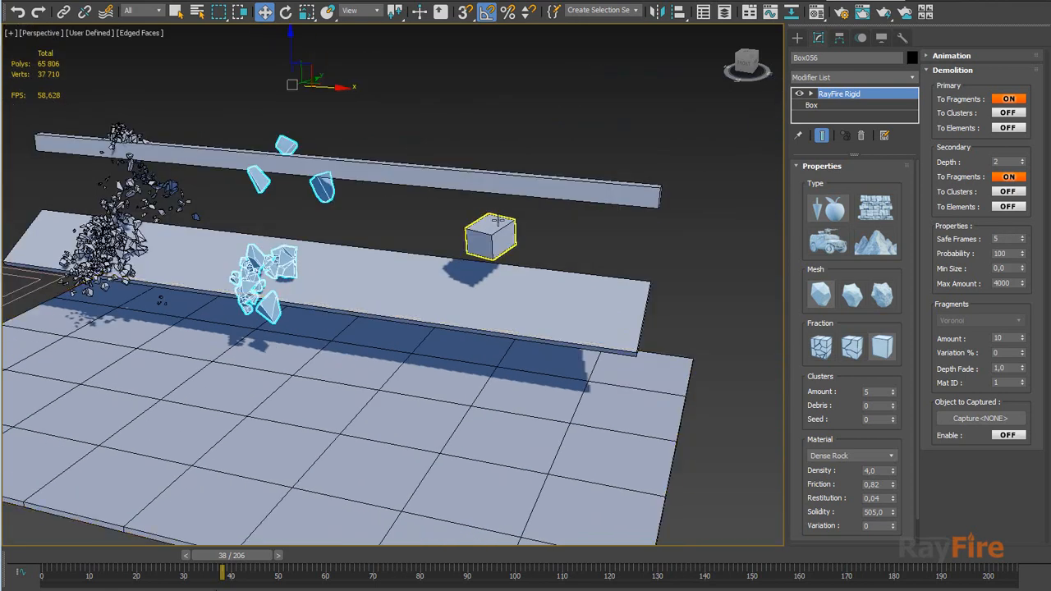
Select the right box and scrub around frames 44 to 47 to examine its fracturing on impact
{"action": "left_click", "coordinate": [506, 232]}
{"action": "middle_click_drag", "start_coordinate": [534, 254], "coordinate": [485, 303]}
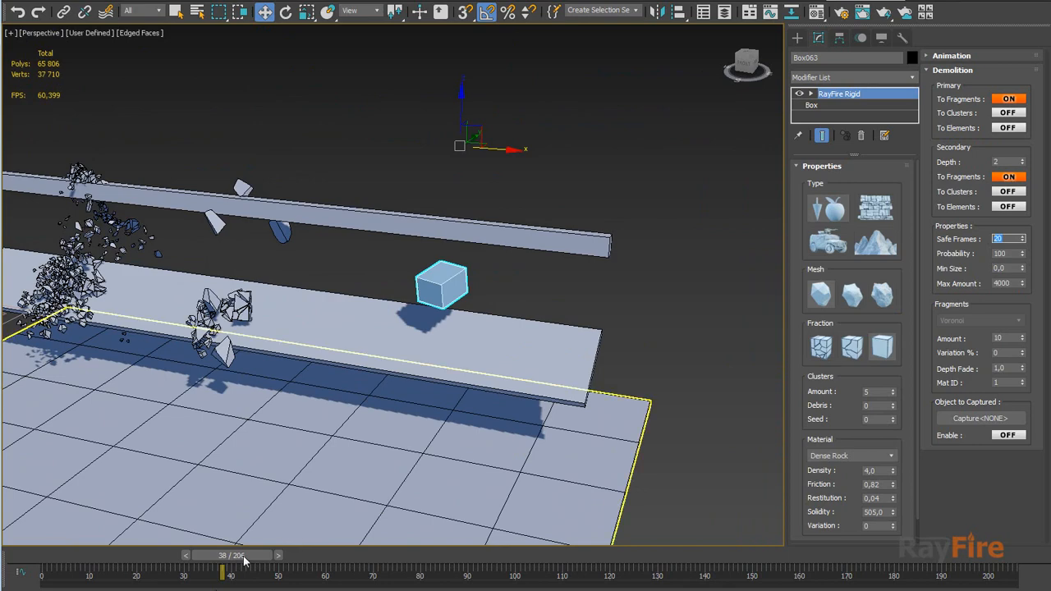
{"action": "mouse_move", "coordinate": [277, 556]}
{"action": "left_mouse_down"}
{"action": "mouse_move", "coordinate": [146, 558]}
{"action": "mouse_move", "coordinate": [182, 543]}
{"action": "mouse_move", "coordinate": [290, 548]}
{"action": "left_mouse_up"}
{"action": "key", "text": "w"}
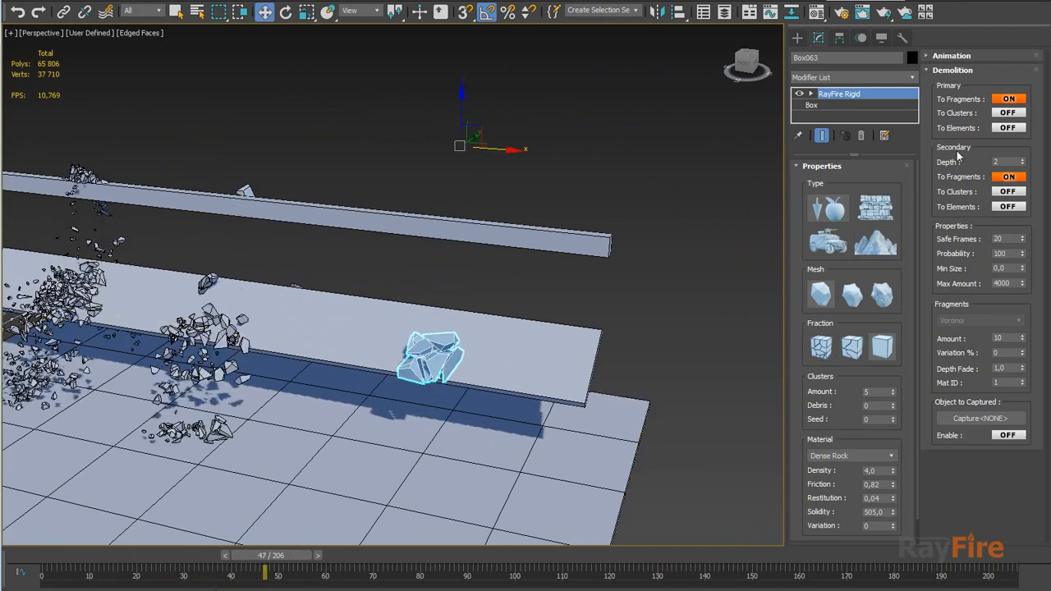
{"action": "key", "text": "z"}
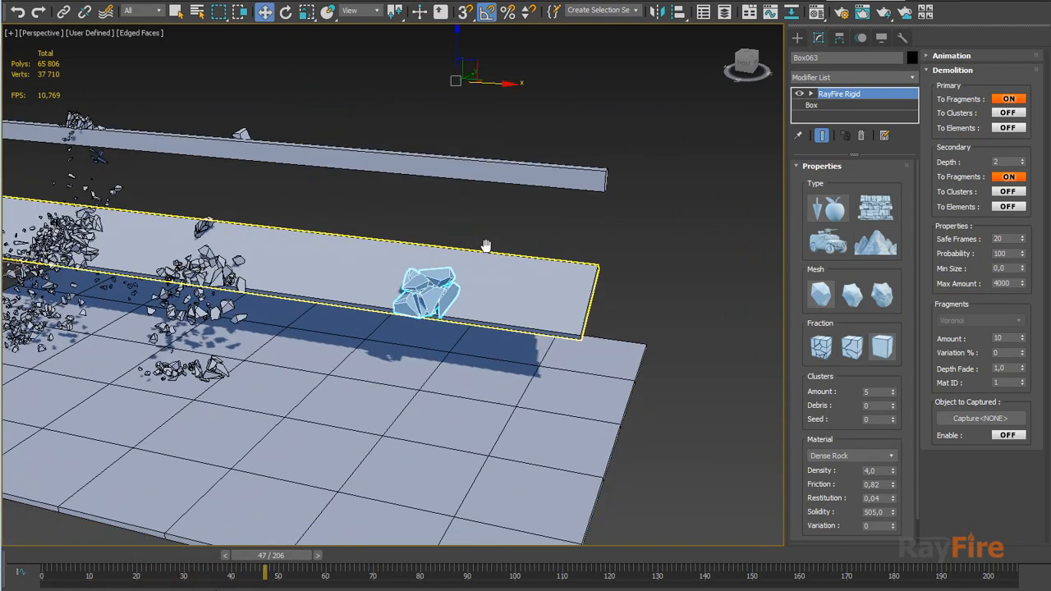
{"action": "left_click_drag", "start_coordinate": [274, 561], "coordinate": [262, 562]}
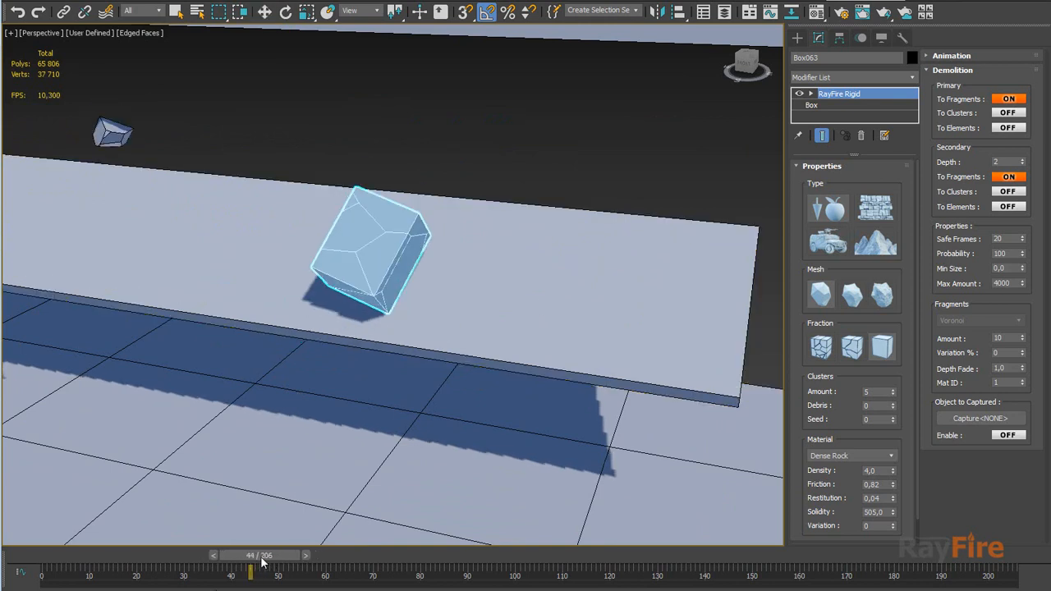
{"action": "key", "text": "w"}
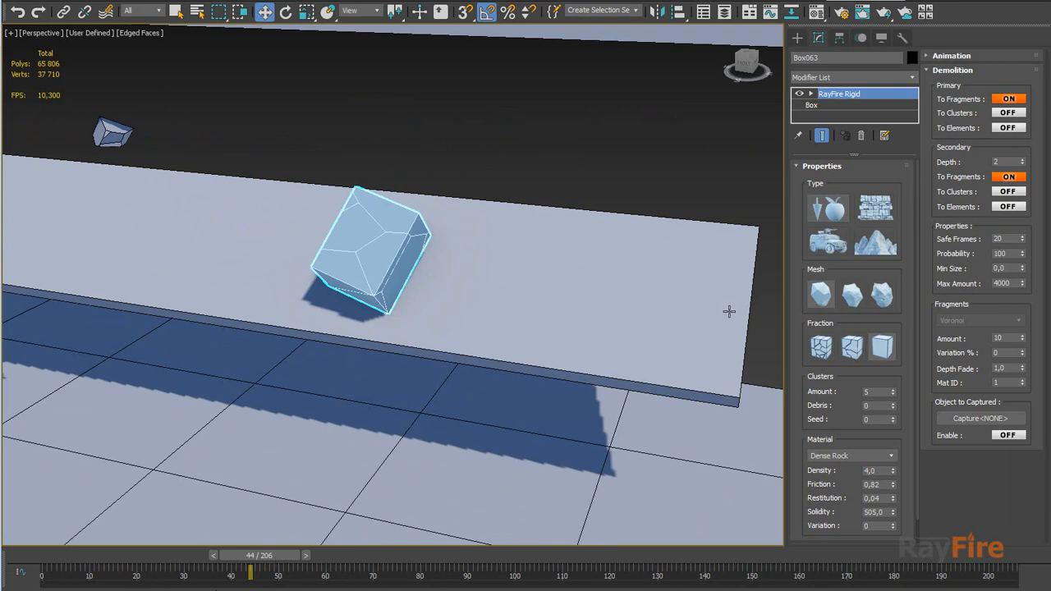
Scrub from frame 44 to about 65, examining the right box's fragments as they split apart after impact
{"action": "middle_click_drag", "start_coordinate": [475, 364], "coordinate": [476, 336]}
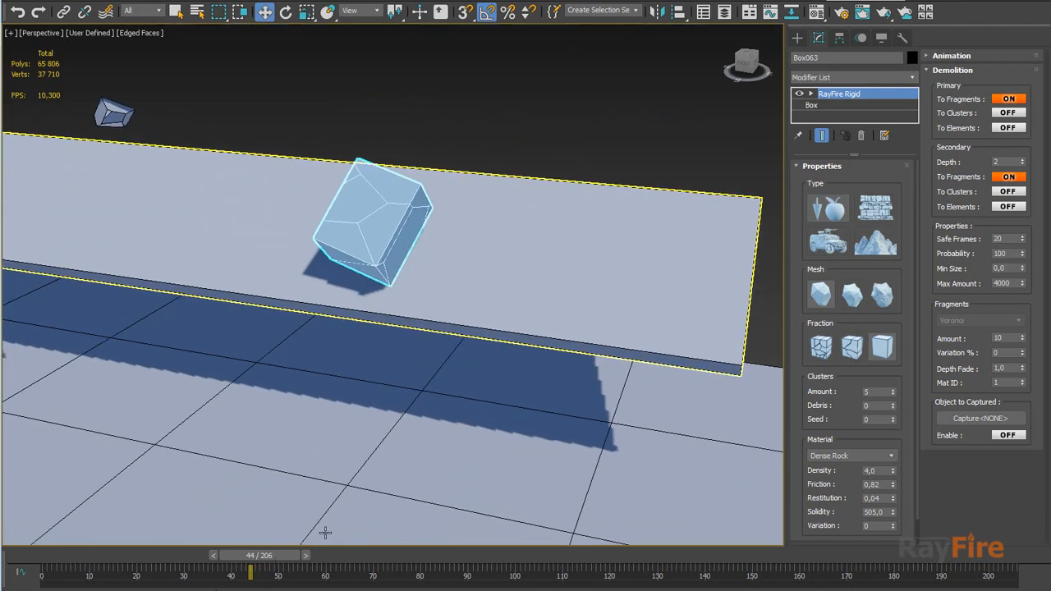
{"action": "left_click_drag", "start_coordinate": [277, 559], "coordinate": [357, 560]}
{"action": "middle_click_drag", "start_coordinate": [355, 464], "coordinate": [445, 256]}
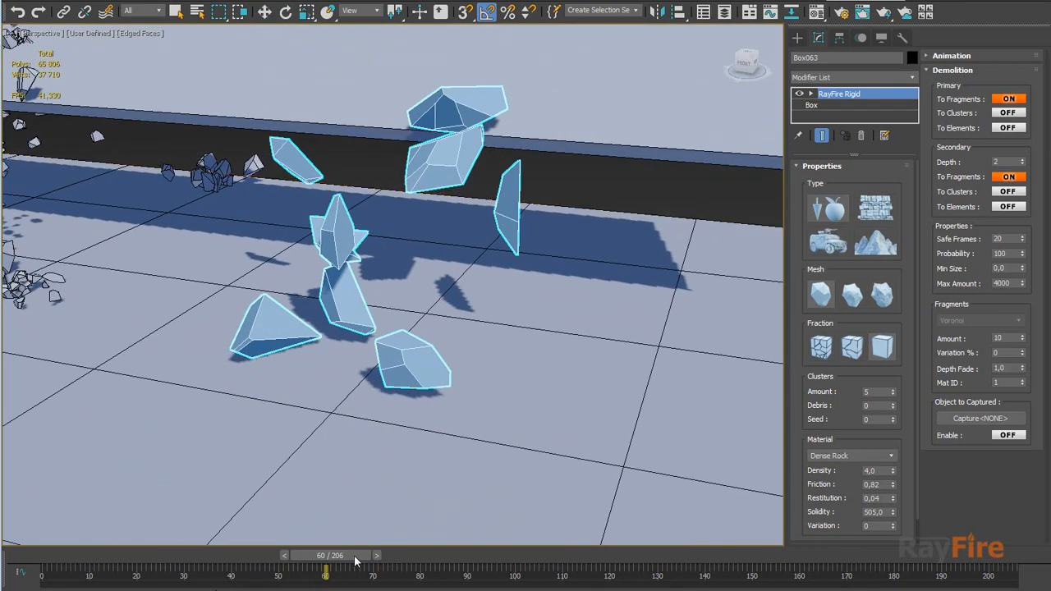
{"action": "left_click_drag", "start_coordinate": [362, 562], "coordinate": [379, 562]}
Zoom in on the right box's fragments and scrub to frame 113 to examine how they settle on the floor
{"action": "key", "text": "w"}
{"action": "middle_click_drag", "start_coordinate": [581, 315], "coordinate": [436, 347], "text": "alt"}
{"action": "scroll", "coordinate": [436, 349], "scroll_direction": "up", "scroll_amount": 4}
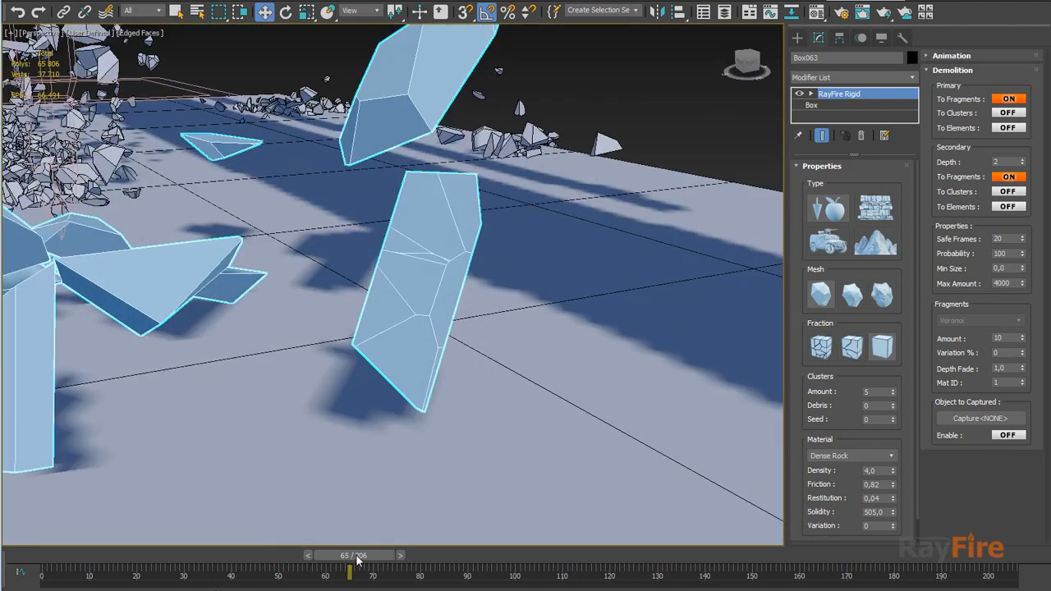
{"action": "left_click_drag", "start_coordinate": [358, 560], "coordinate": [588, 556]}
{"action": "middle_click_drag", "start_coordinate": [463, 378], "coordinate": [548, 397]}
{"action": "middle_click_drag", "start_coordinate": [529, 414], "coordinate": [552, 432], "text": "alt"}
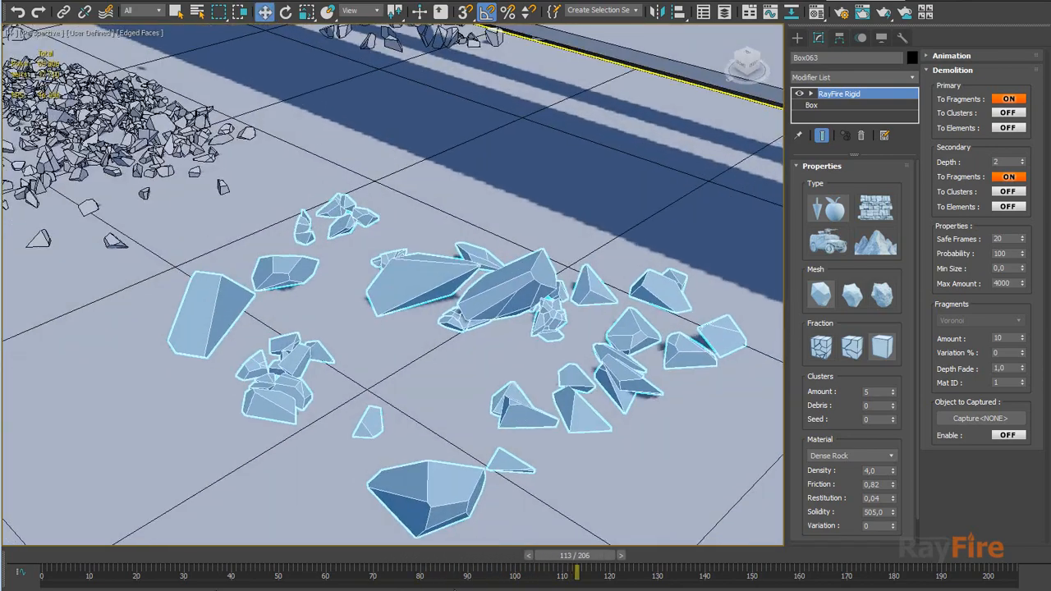
Return to frame 50 and zoom out to view the debris of all three boxes together
{"action": "left_click_drag", "start_coordinate": [542, 565], "coordinate": [232, 541]}
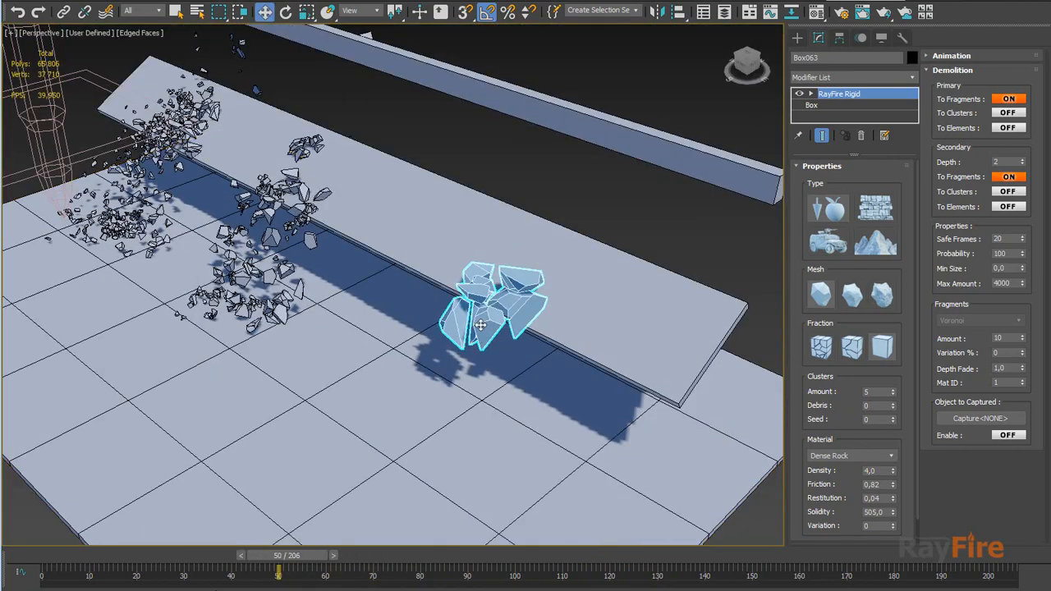
{"action": "middle_click_drag", "start_coordinate": [433, 332], "coordinate": [493, 315], "text": "alt"}
{"action": "middle_click_drag", "start_coordinate": [403, 327], "coordinate": [493, 317]}
{"action": "scroll", "coordinate": [471, 348], "scroll_direction": "down", "scroll_amount": 4}
{"action": "middle_click_drag", "start_coordinate": [450, 353], "coordinate": [429, 360], "text": "alt"}
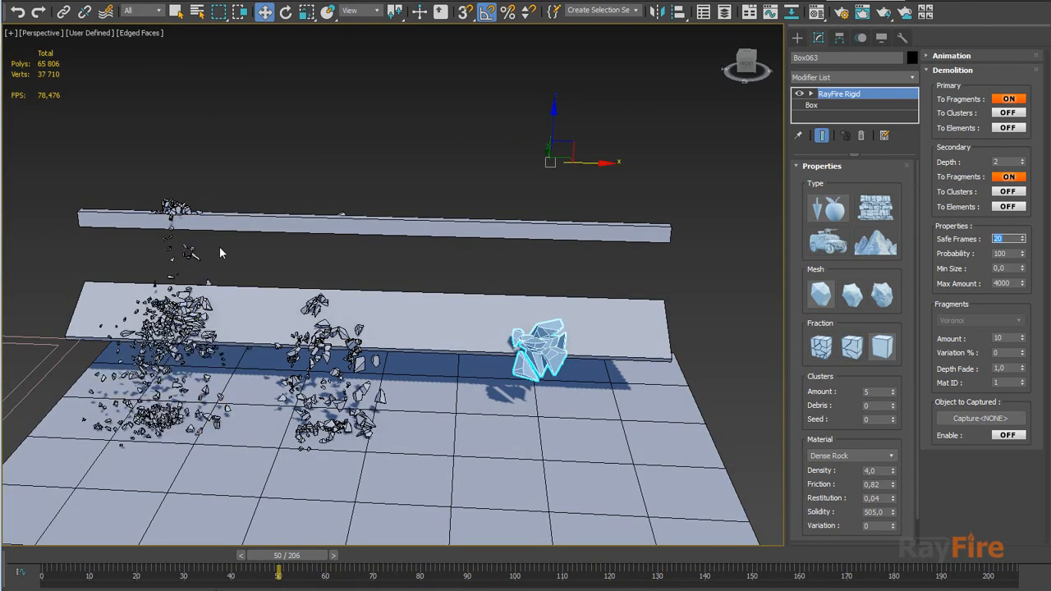
Select the left box's fragments and scrub back to frame 46 to examine them from a wider view
{"action": "left_click_drag", "start_coordinate": [220, 247], "coordinate": [162, 265]}
{"action": "middle_click_drag", "start_coordinate": [247, 320], "coordinate": [330, 263]}
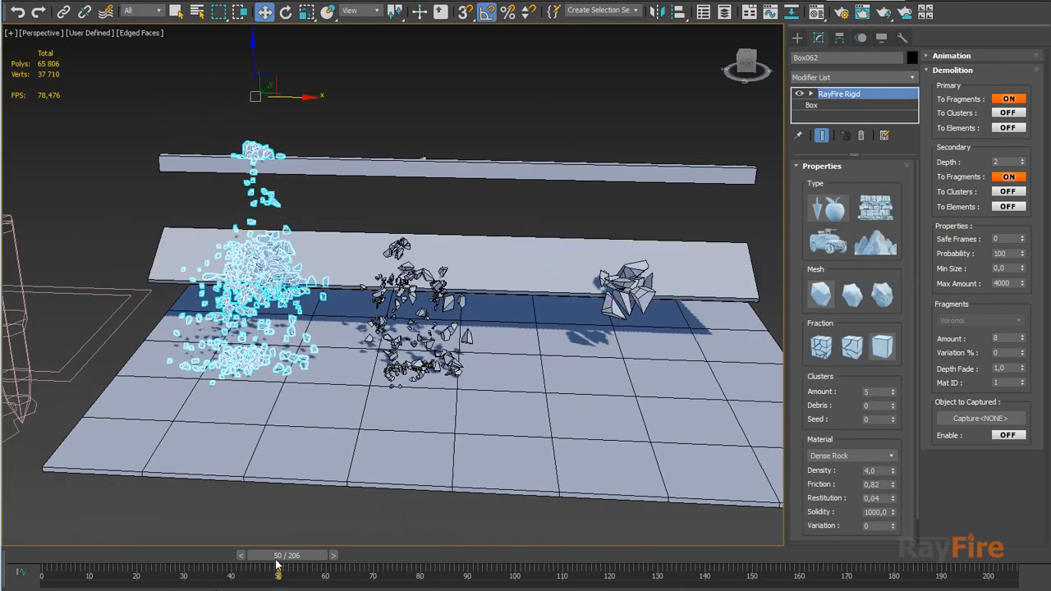
{"action": "left_click_drag", "start_coordinate": [277, 563], "coordinate": [259, 563]}
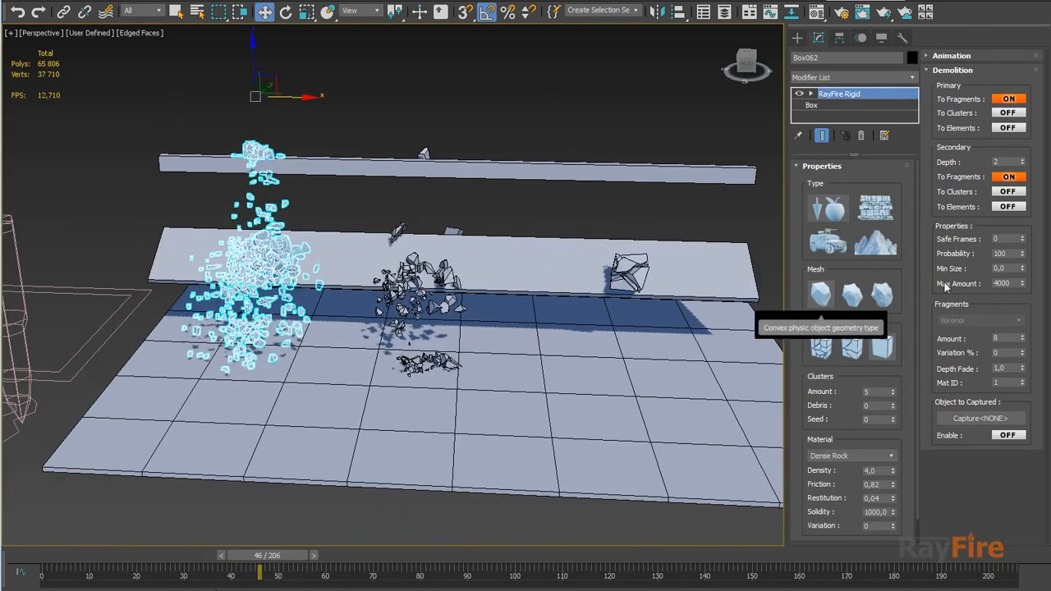
{"action": "middle_click_drag", "start_coordinate": [611, 310], "coordinate": [514, 279]}
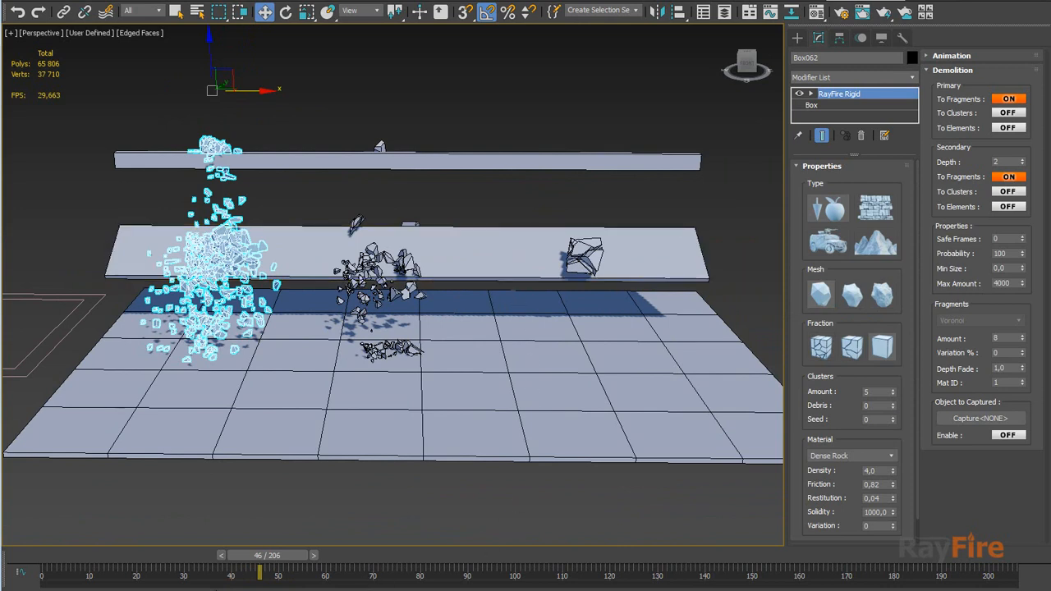